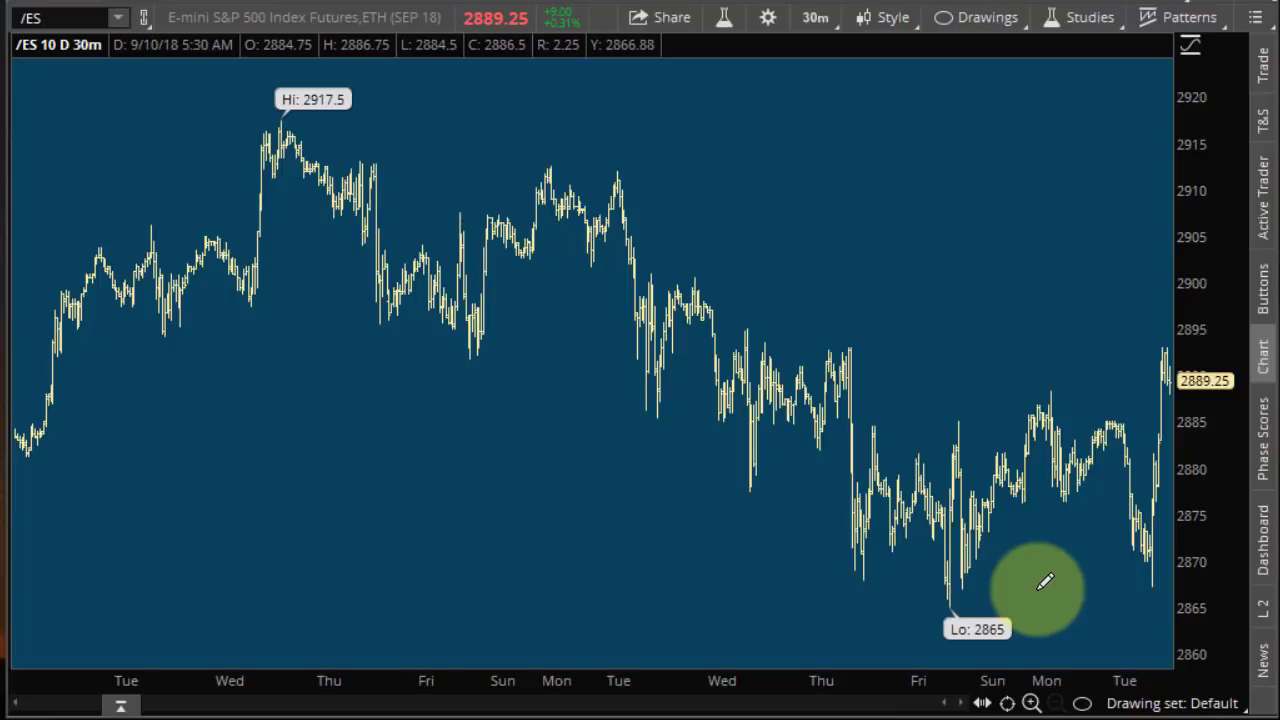
# - Add the Comparison study to the price section of the chart's studies
pyautogui.click(724, 20)
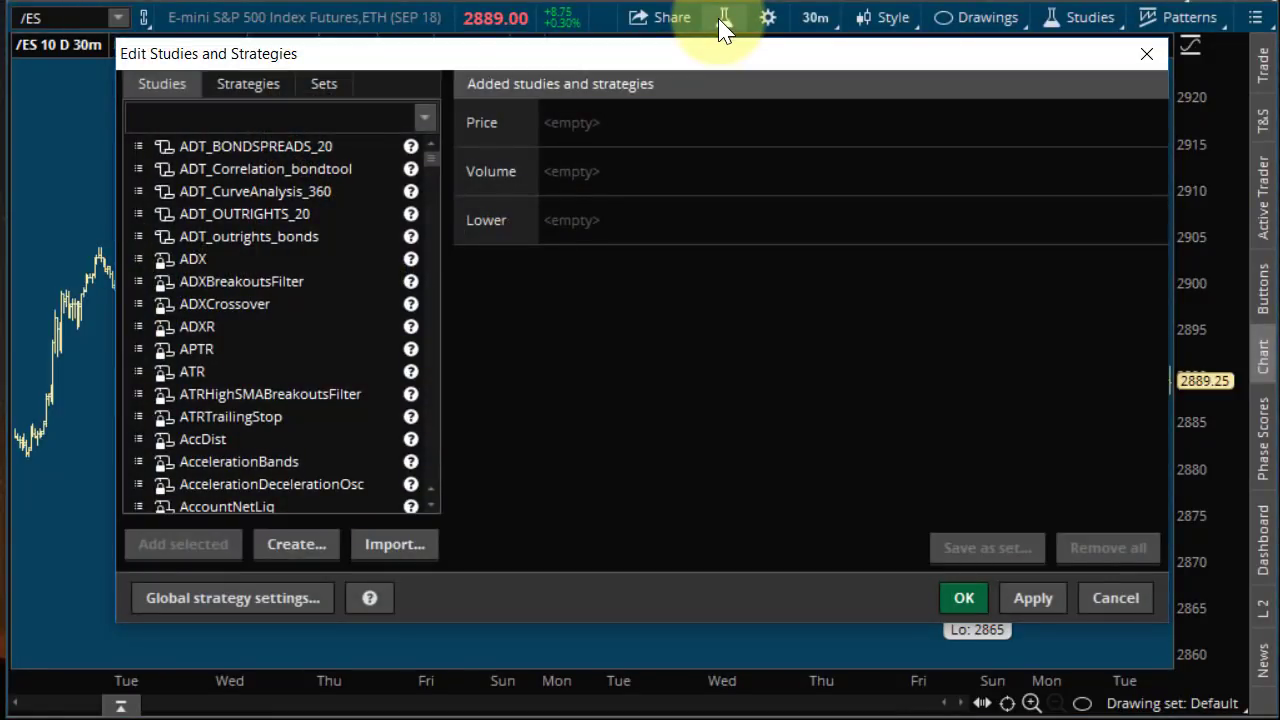
pyautogui.moveTo(429, 158); pyautogui.dragTo(437, 190)
pyautogui.click(225, 450)
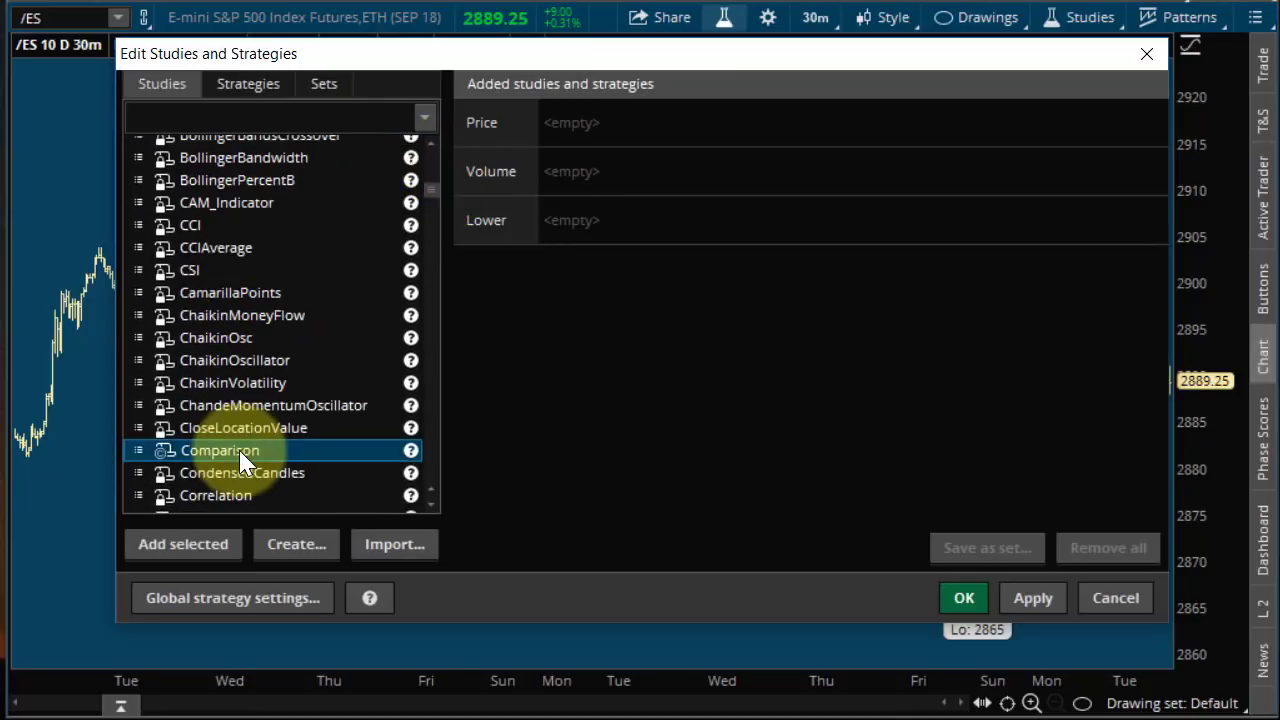
pyautogui.click(199, 544)
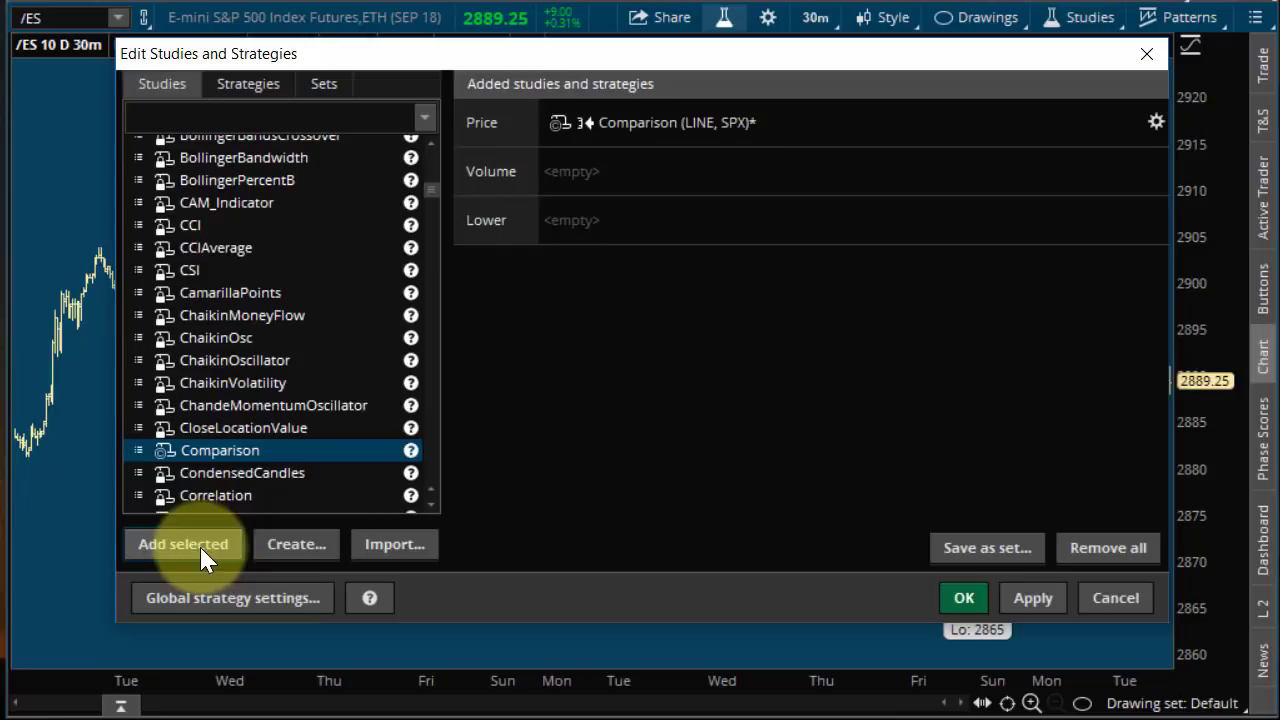
# - Configure the Comparison study with BAR style and secondary security /YM, and apply it to the chart
pyautogui.click(1155, 121)
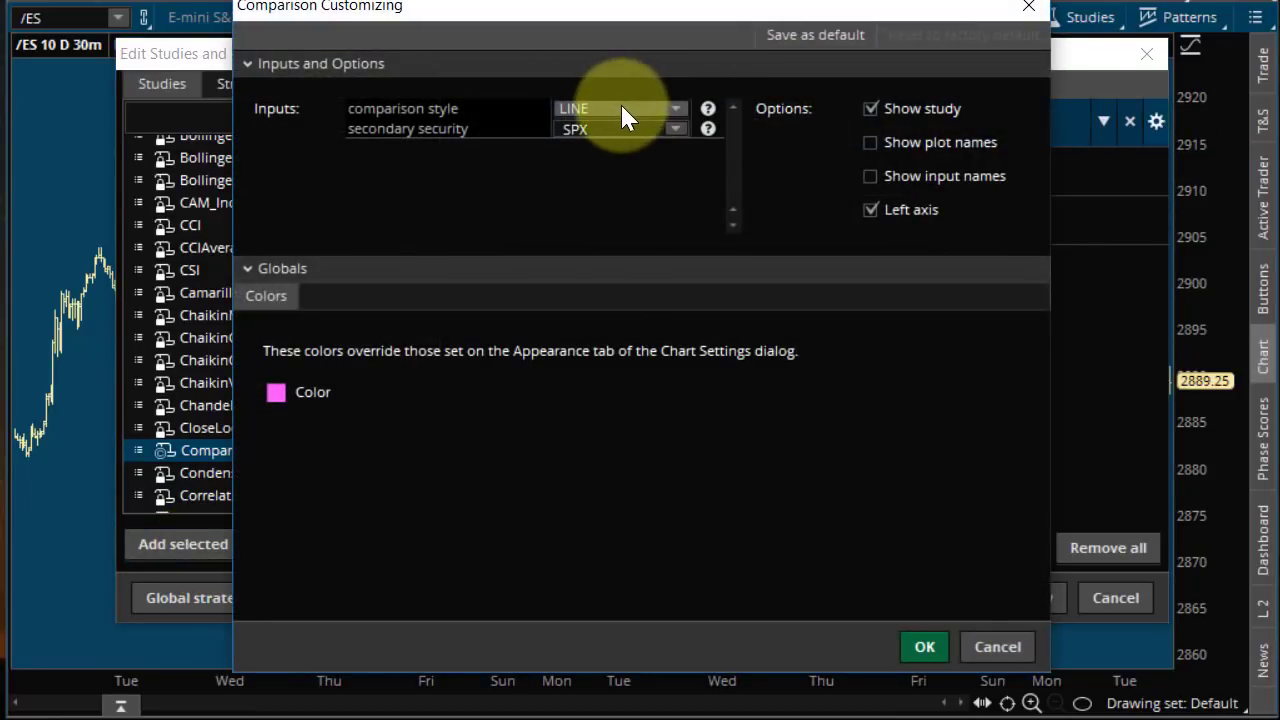
pyautogui.click(620, 108)
pyautogui.click(607, 142)
pyautogui.click(607, 129)
pyautogui.press('BackSpace')
pyautogui.press('BackSpace')
pyautogui.press('BackSpace')
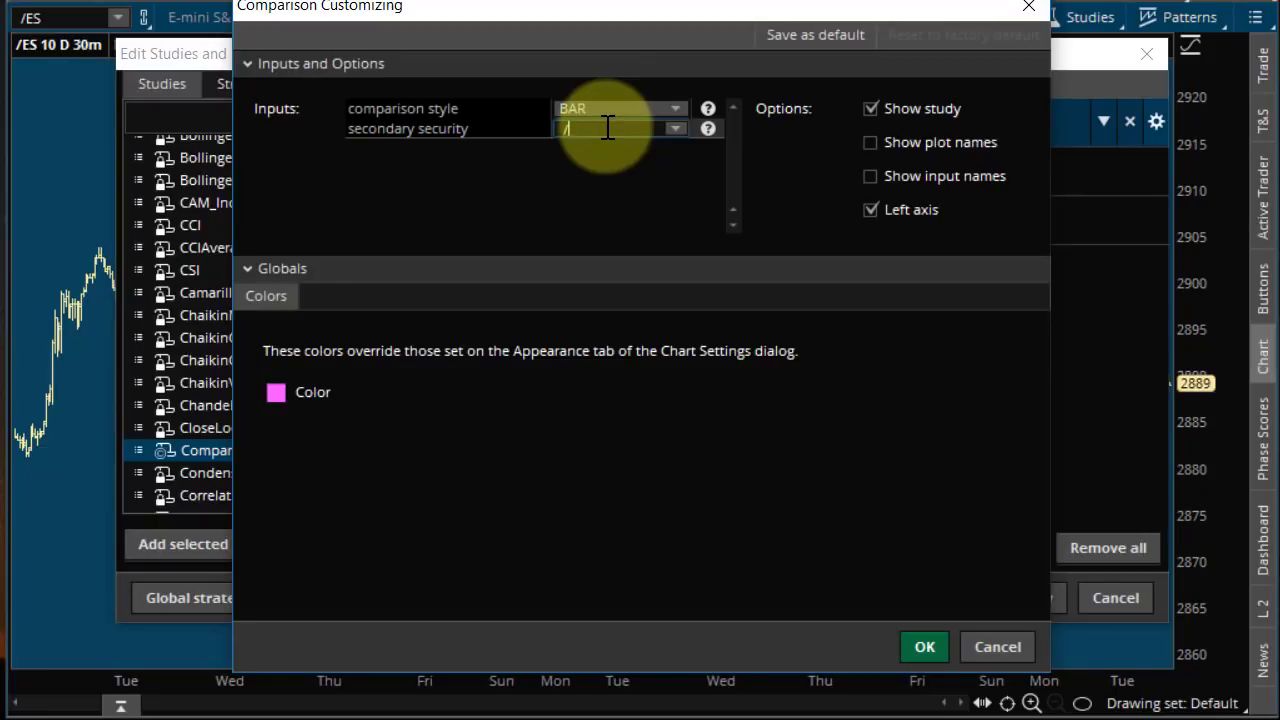
pyautogui.write('/YM')
pyautogui.press('Return')
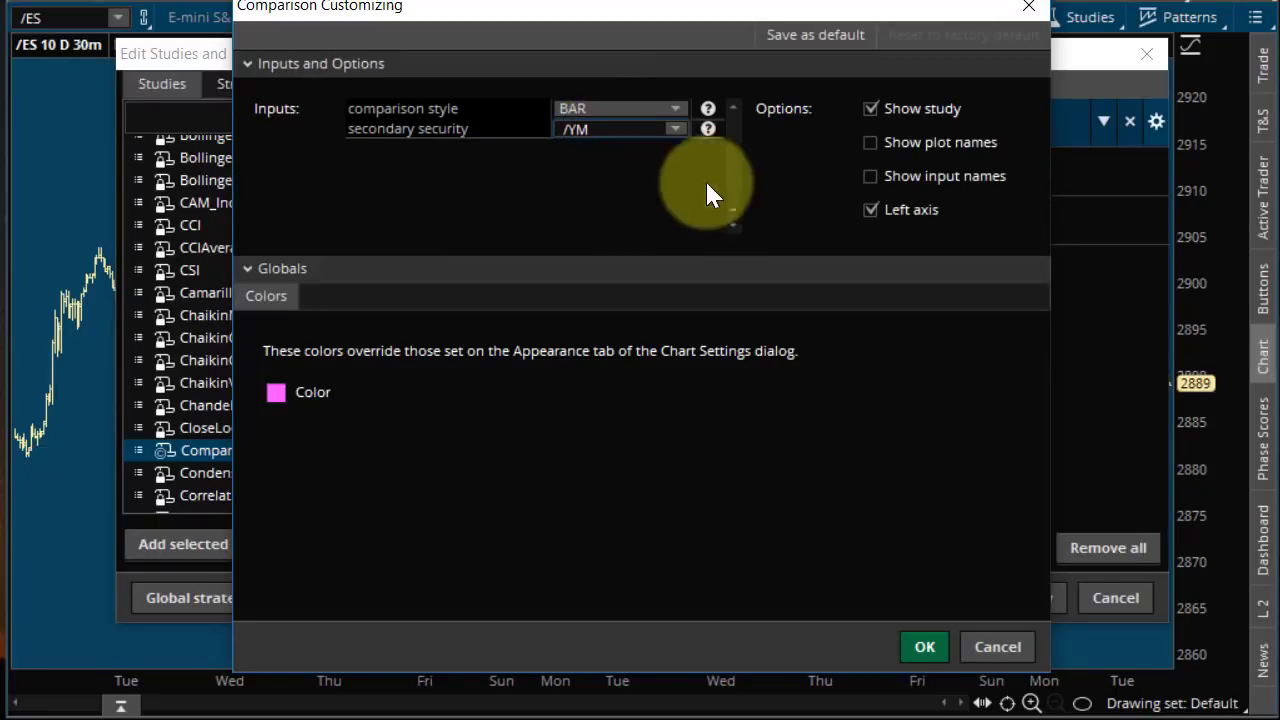
pyautogui.click(922, 648)
pyautogui.click(1037, 588)
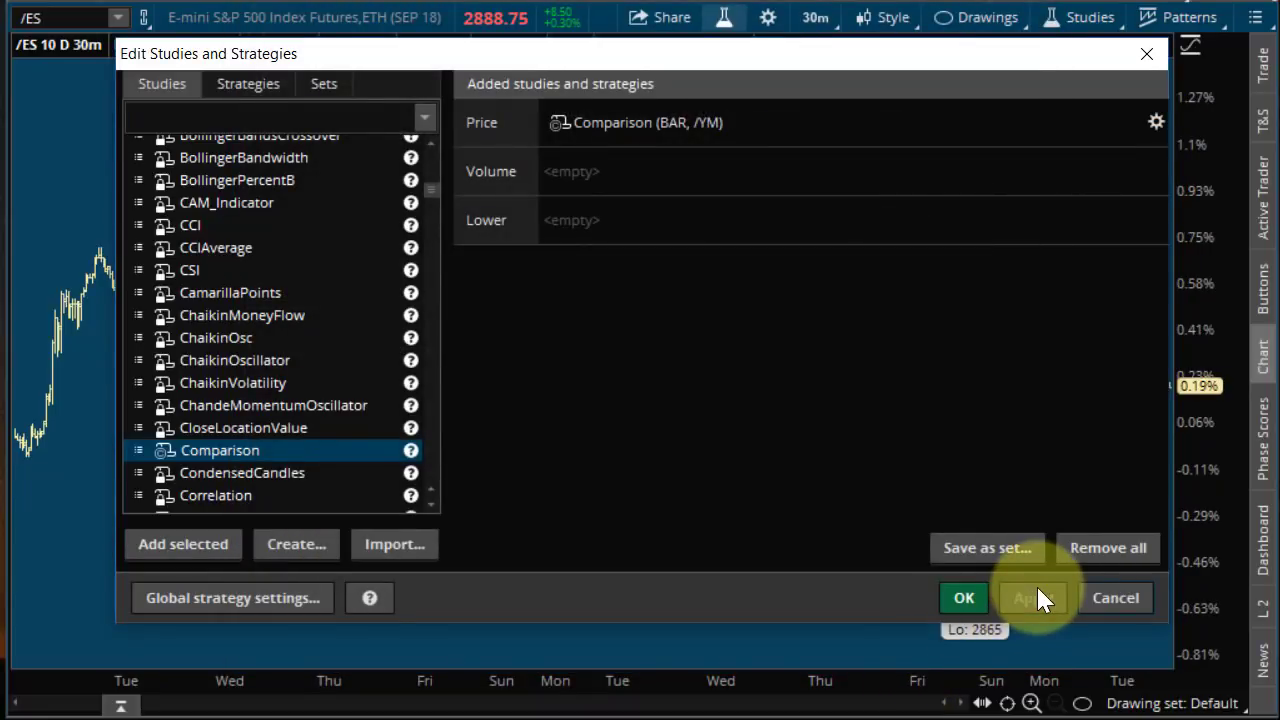
pyautogui.click(970, 598)
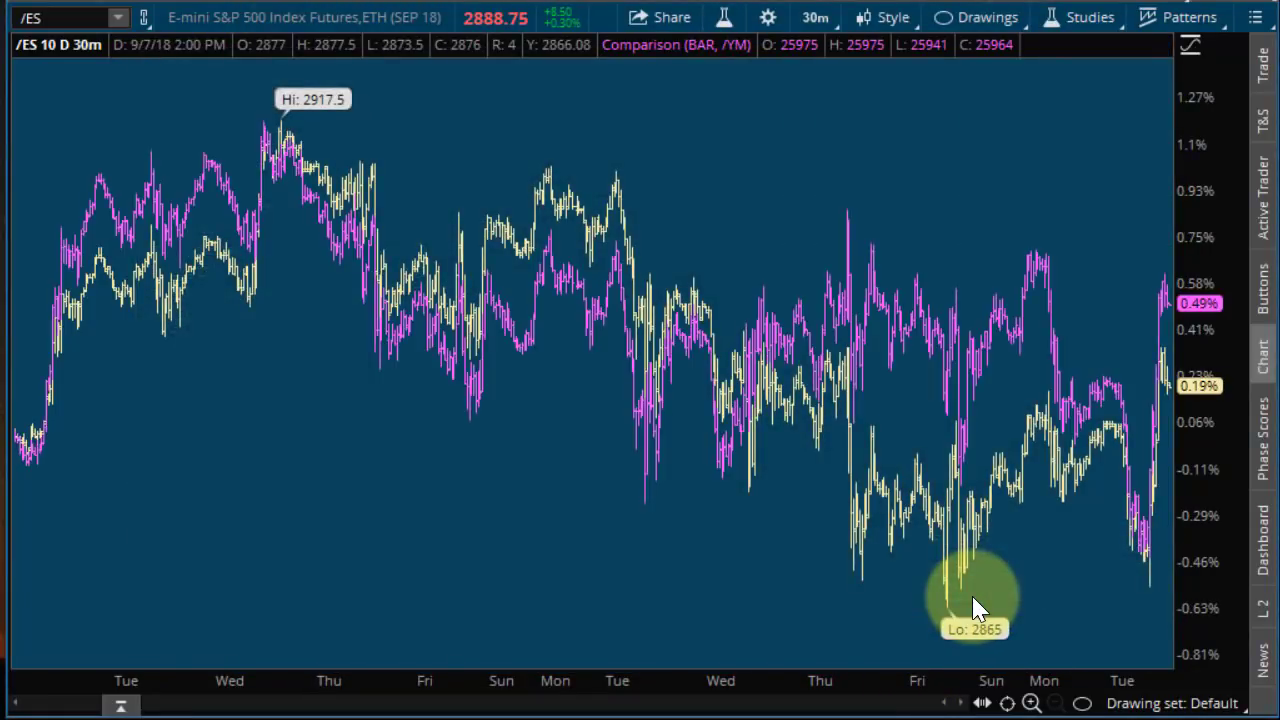
# - Change the chart's time frame to 1 Y : 1D
pyautogui.click(818, 20)
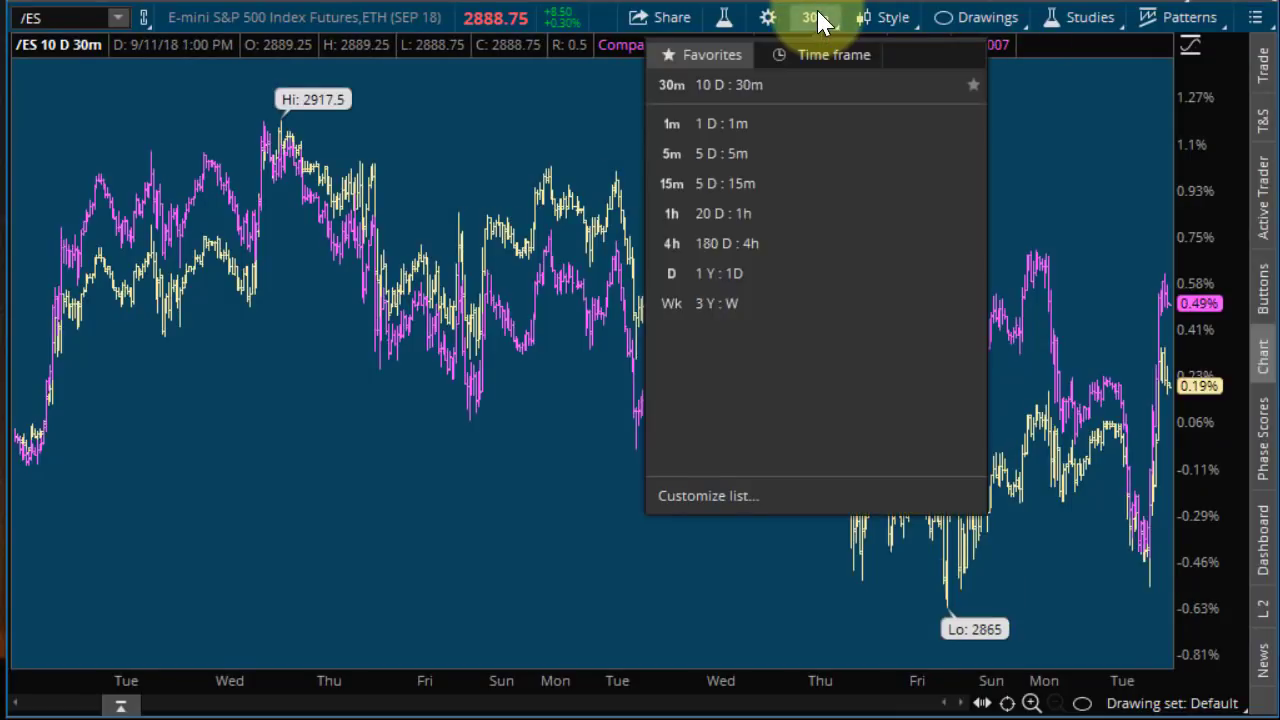
pyautogui.click(716, 274)
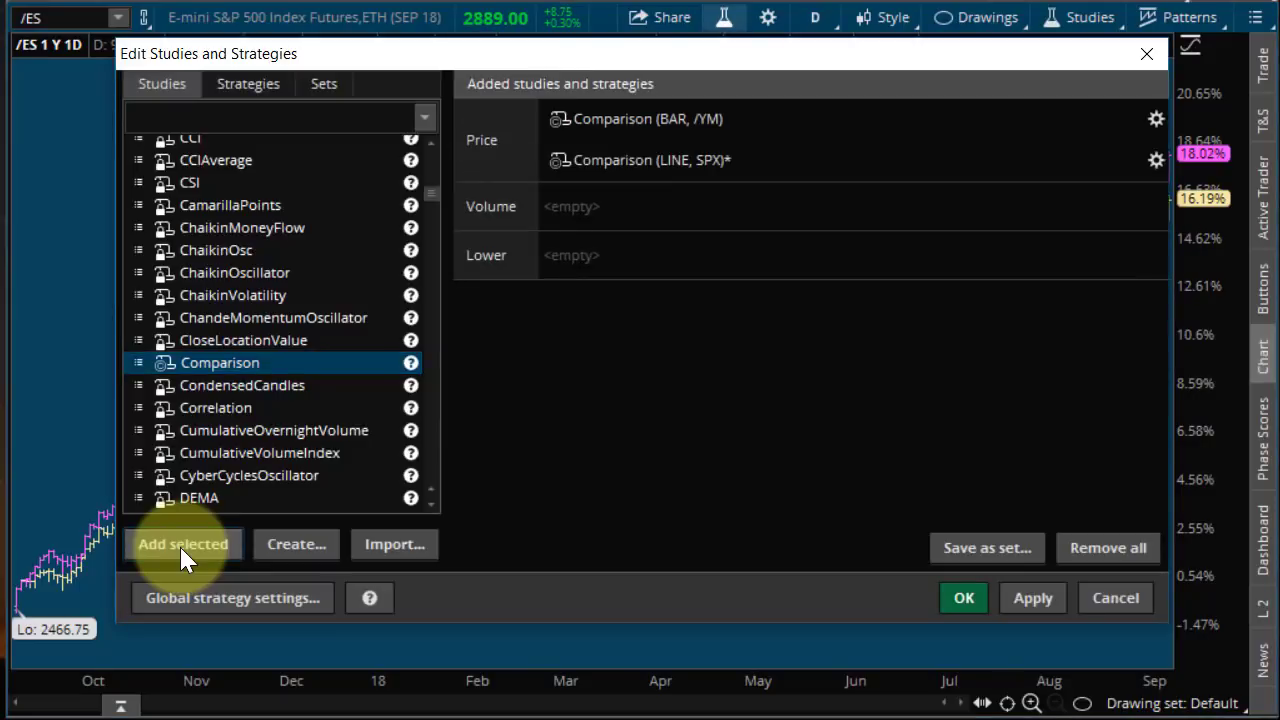
# - Add another Comparison study and configure the one directly below the /YM comparison with BAR style and secondary security /NQ
pyautogui.click(179, 544)
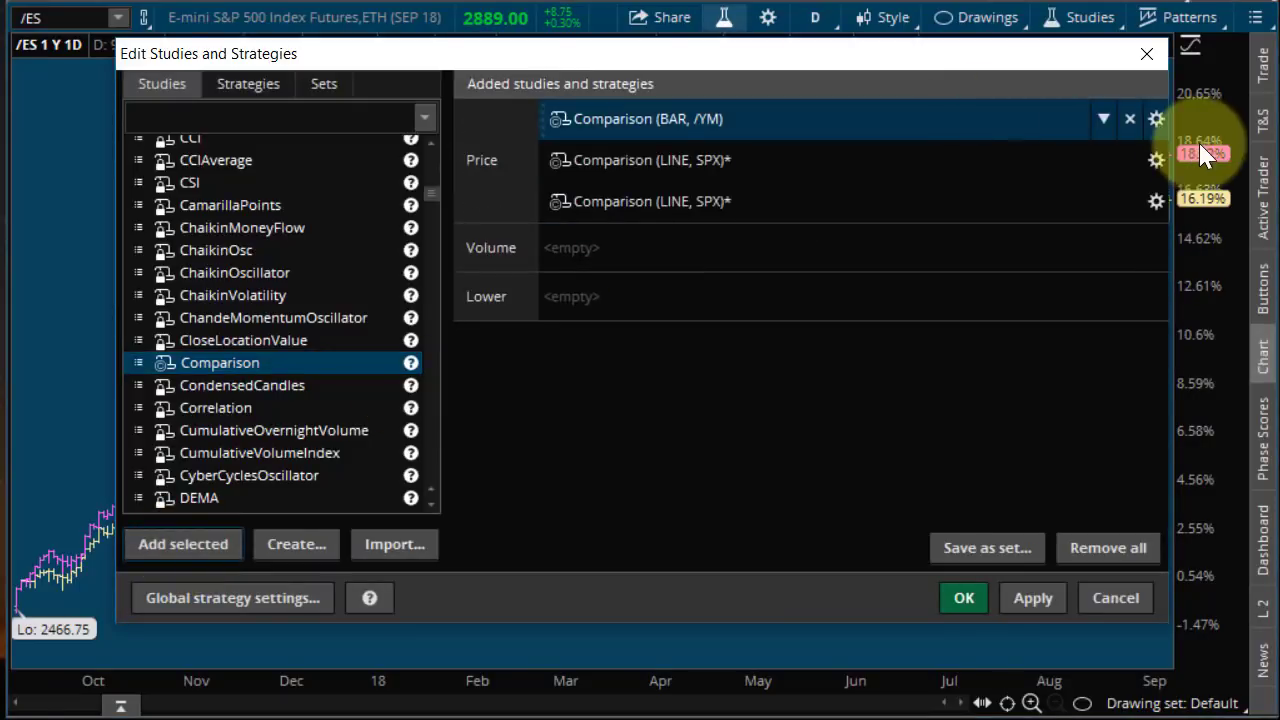
pyautogui.click(1156, 160)
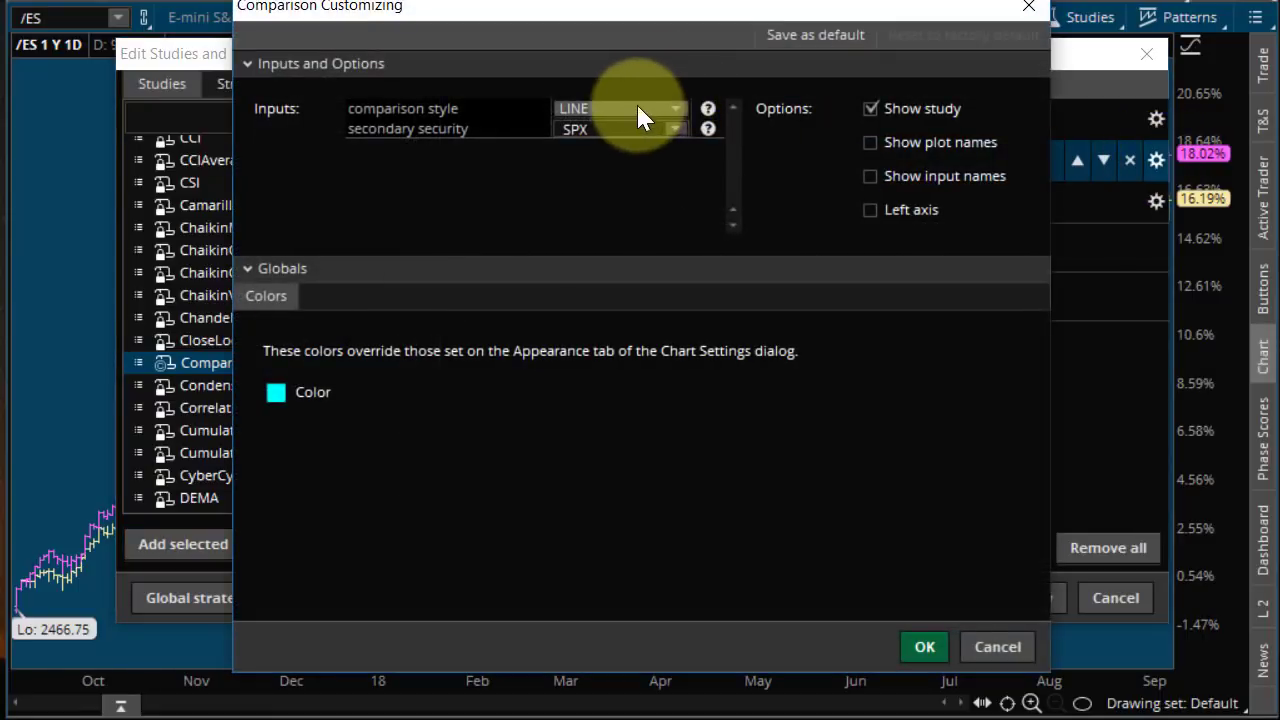
pyautogui.click(640, 115)
pyautogui.click(617, 138)
pyautogui.click(620, 131)
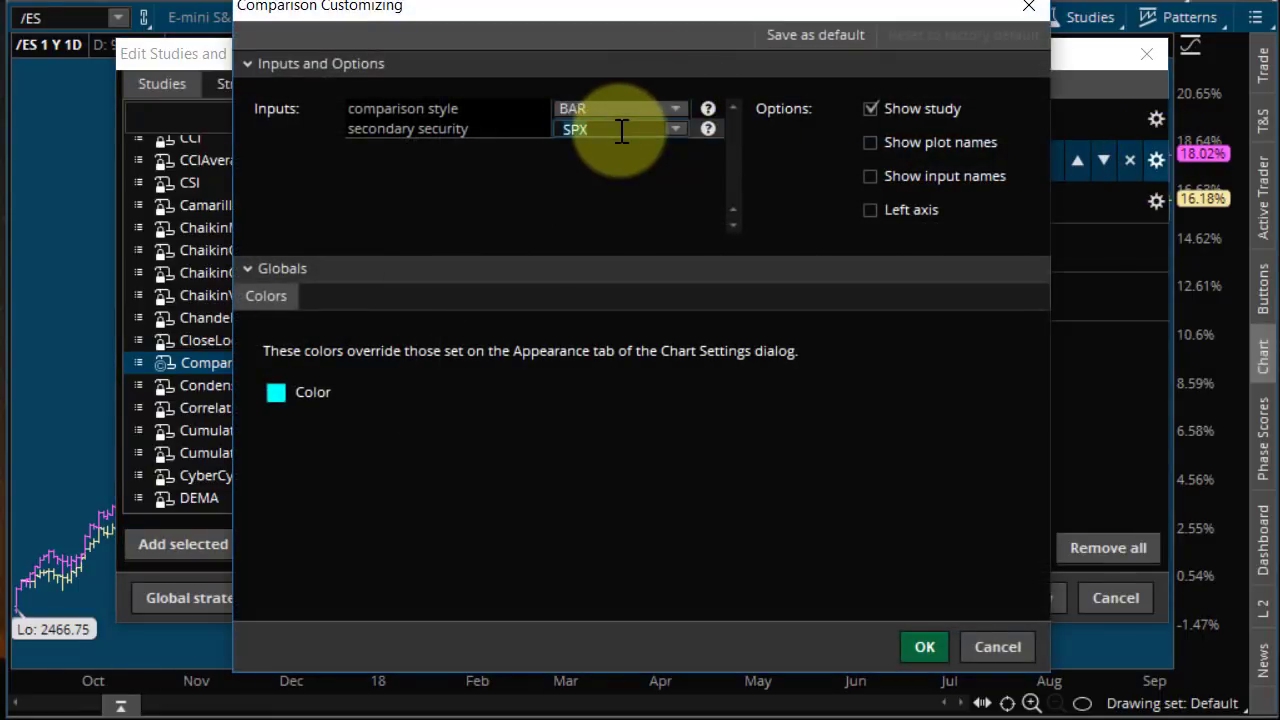
pyautogui.press('BackSpace')
pyautogui.press('BackSpace')
pyautogui.press('BackSpace')
pyautogui.write('/N')
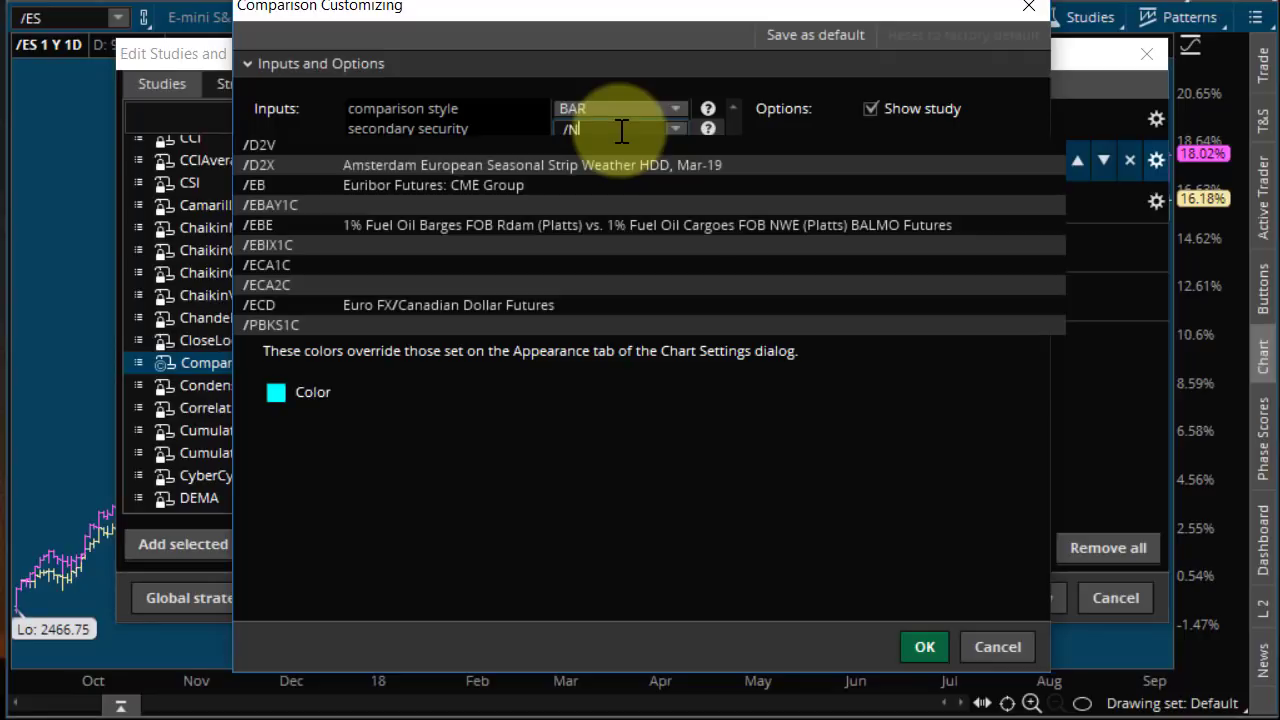
pyautogui.write('Q')
pyautogui.press('Return')
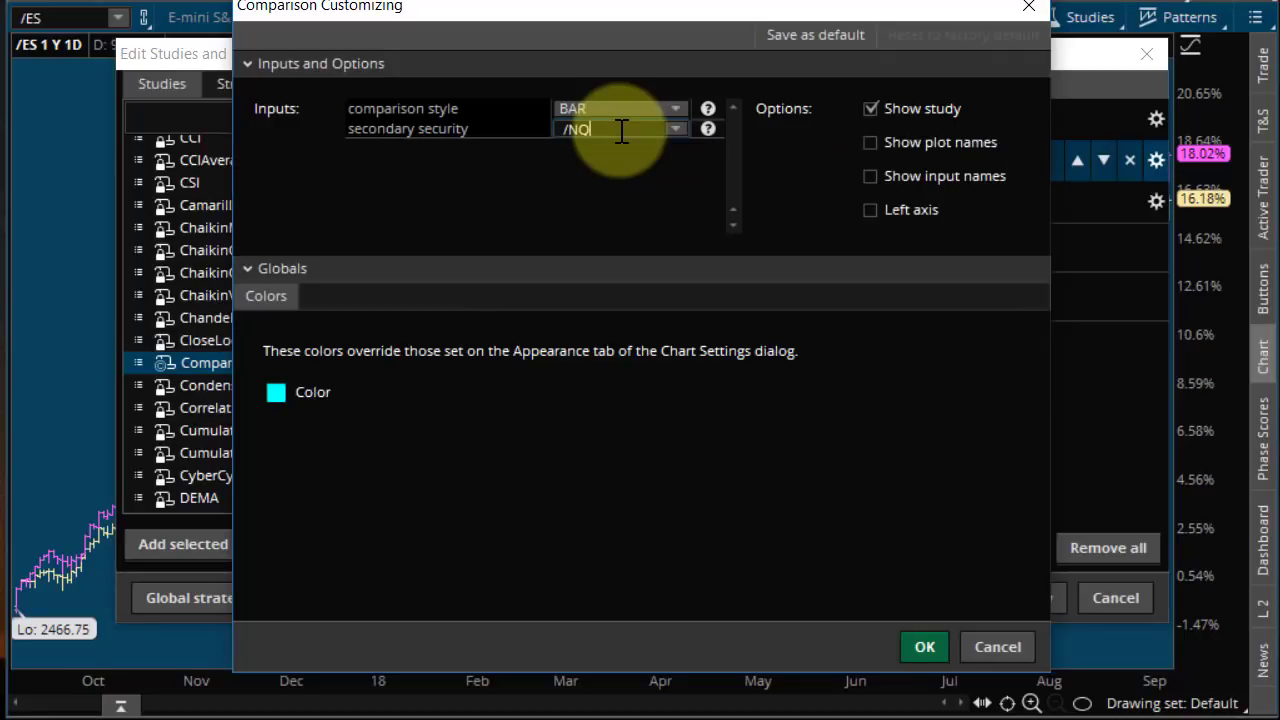
pyautogui.click(925, 648)
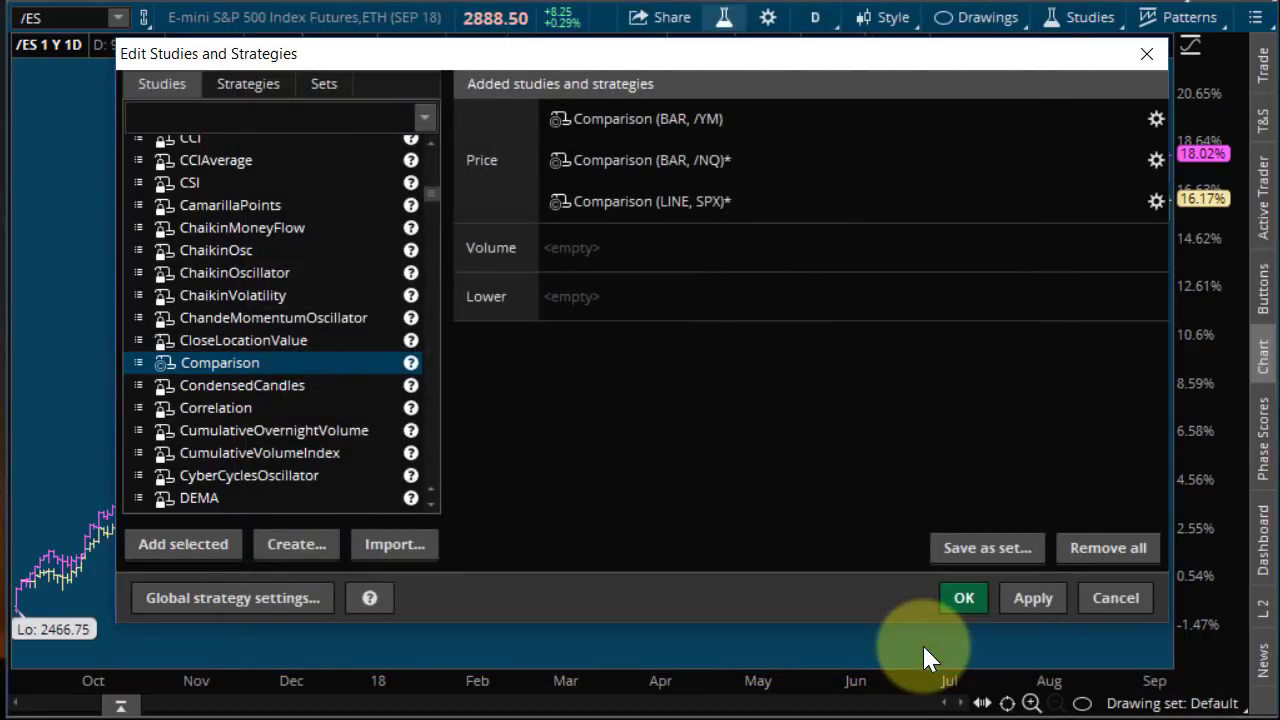
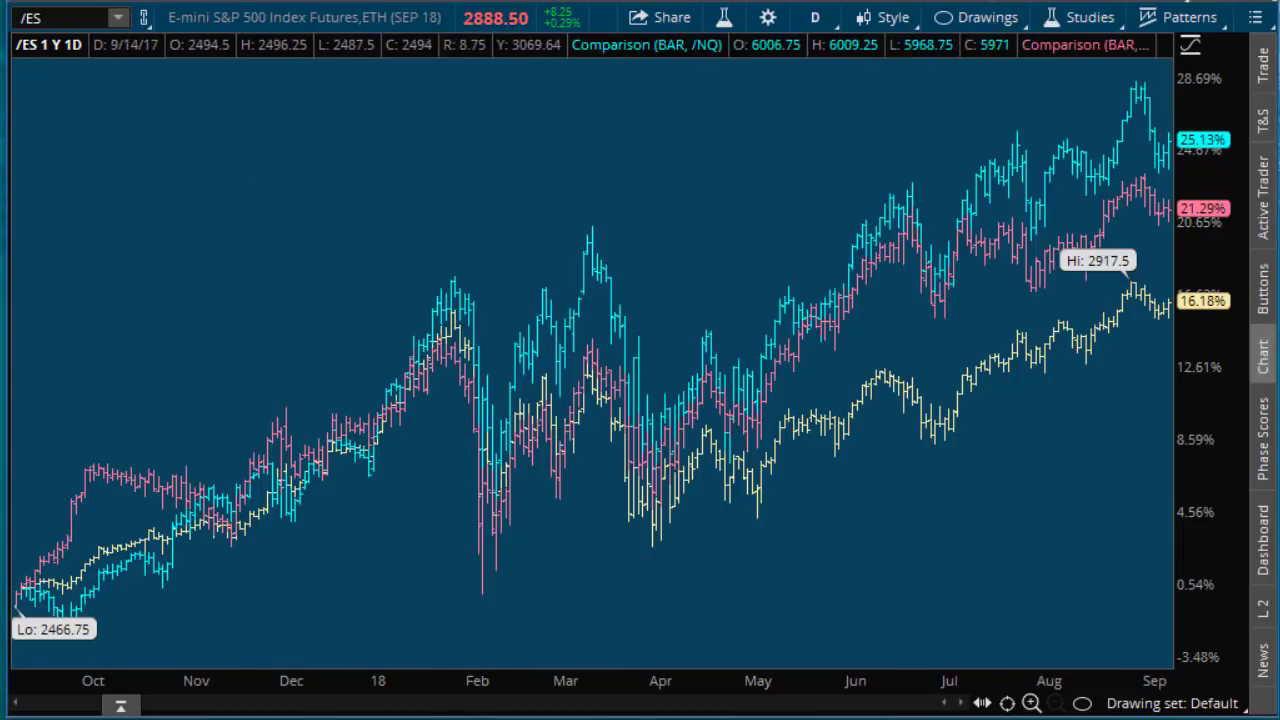
# - Change the main chart symbol to /NQ
pyautogui.click(67, 22)
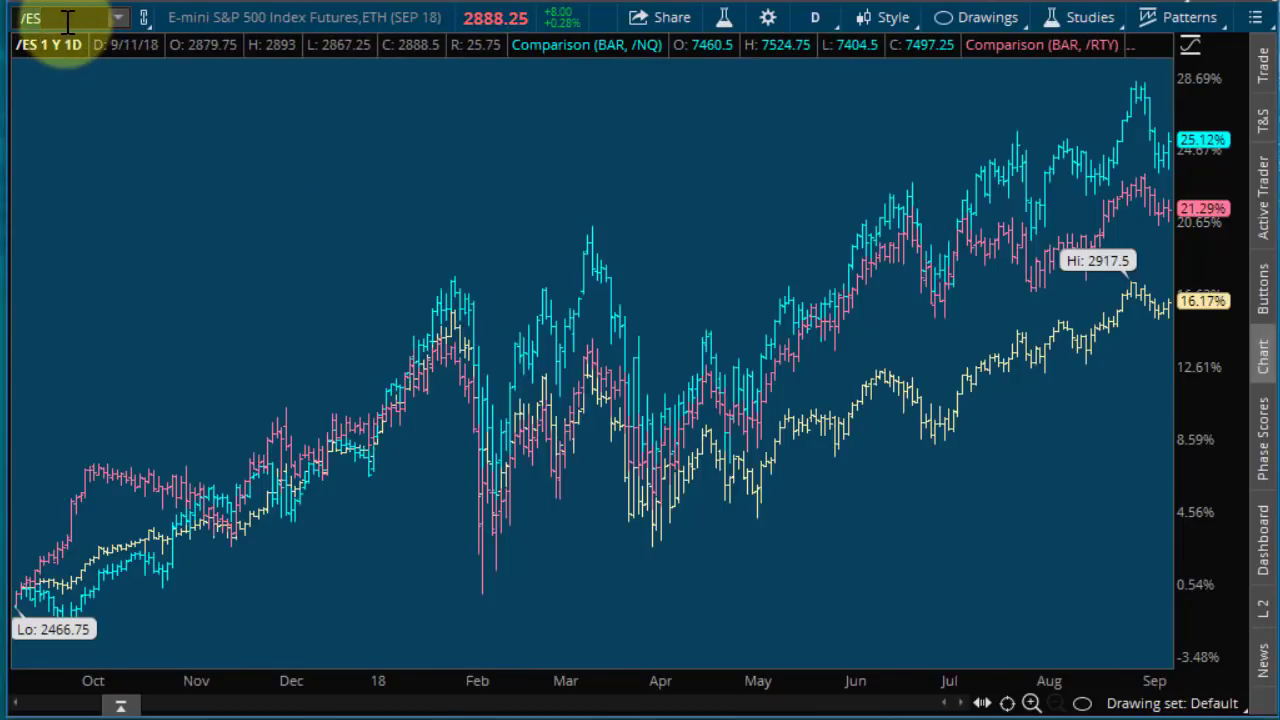
pyautogui.write('/NQ')
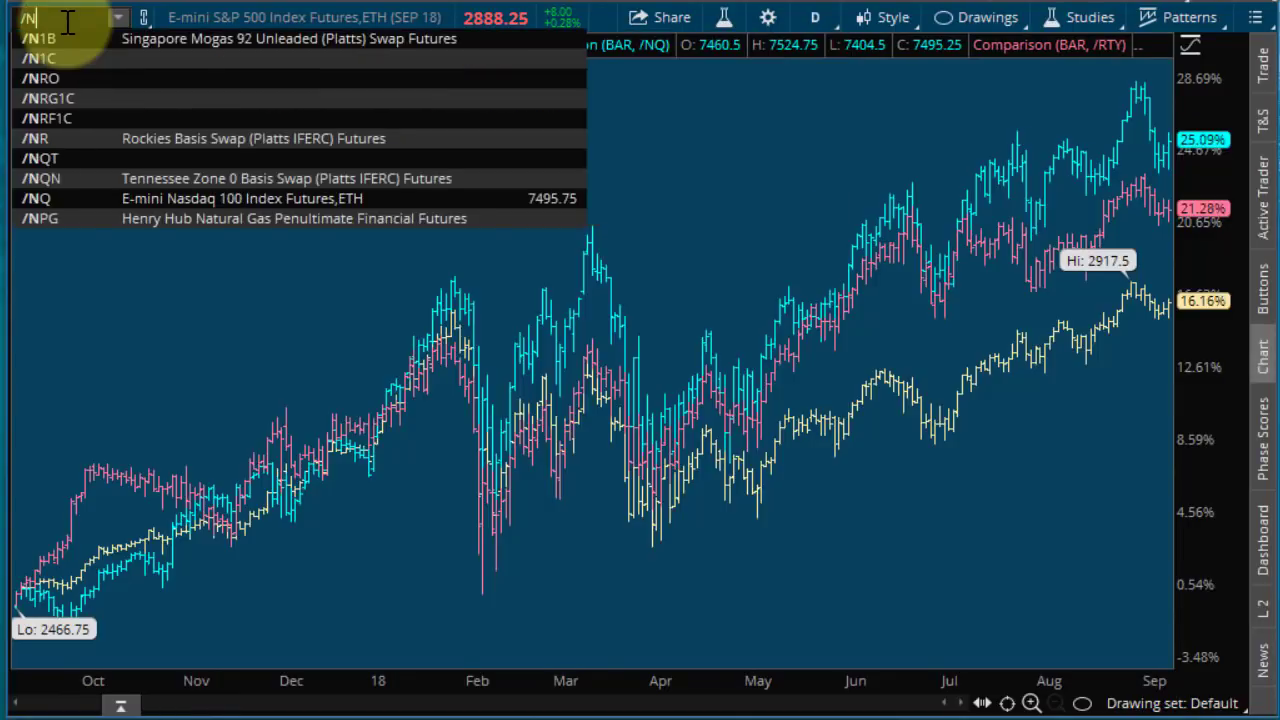
pyautogui.press('Return')
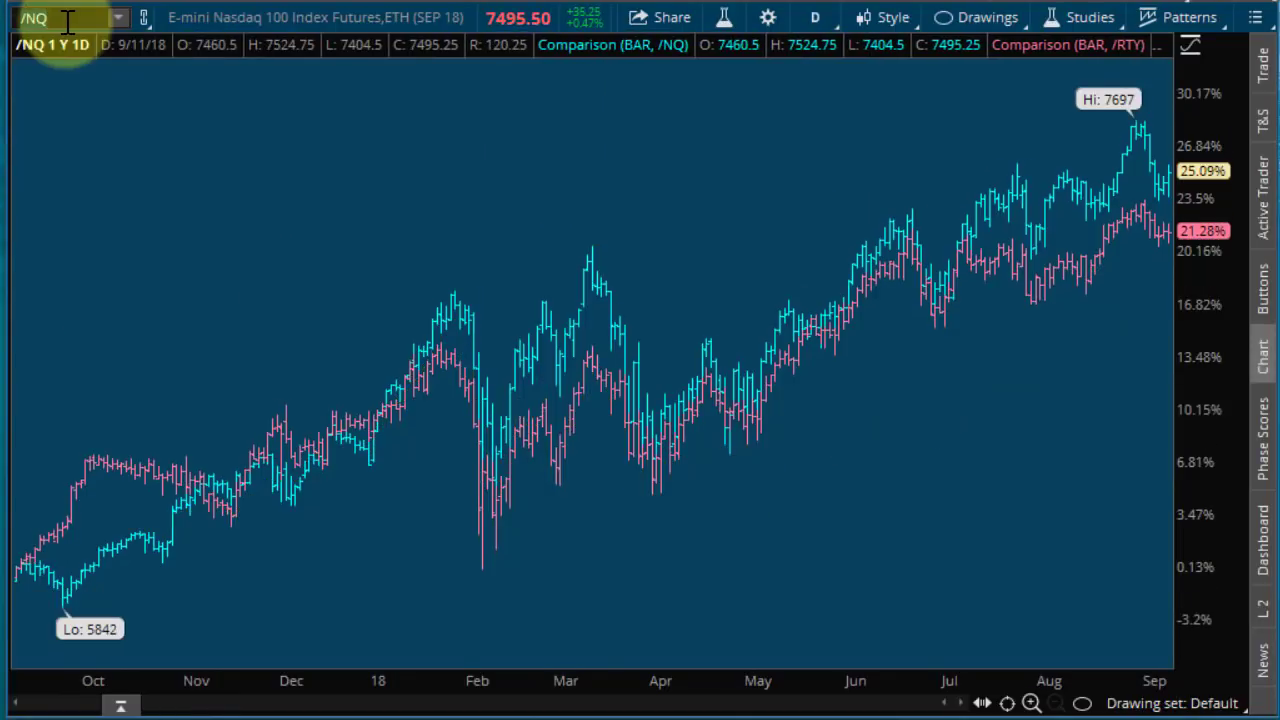